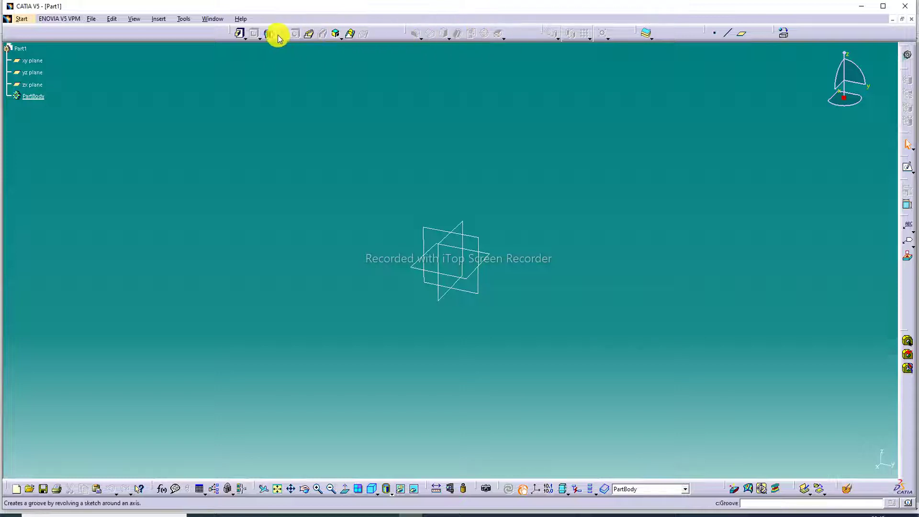
# Step: Sketch a rectangle about 121 by 79 mm on the xy plane, starting at the origin, and finish the sketch
pyautogui.click(495, 258)
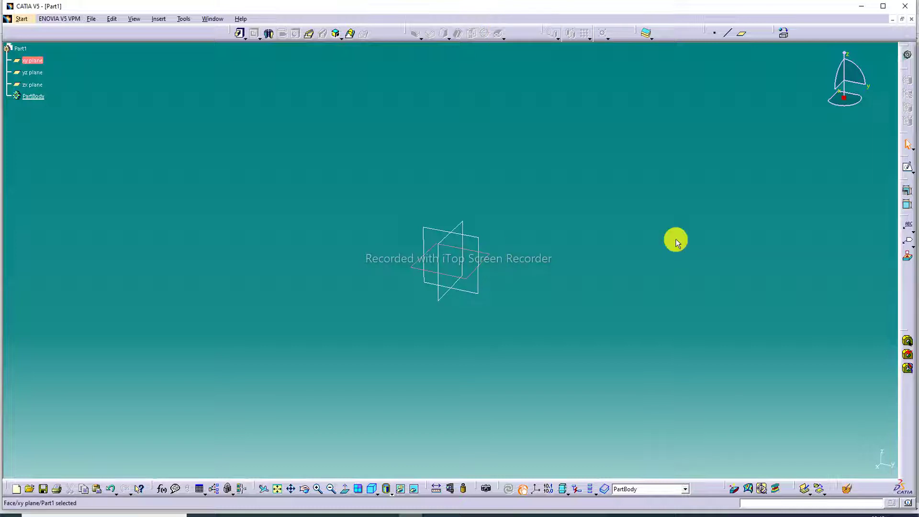
pyautogui.click(908, 173)
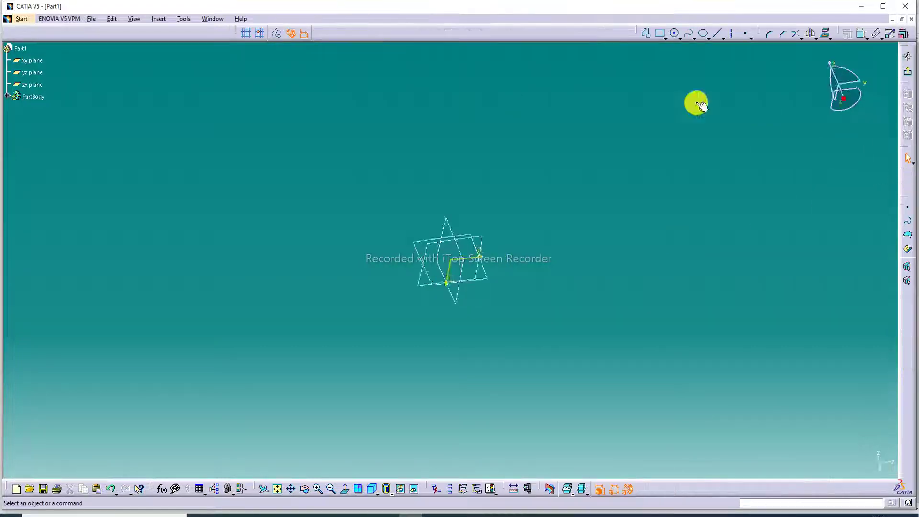
pyautogui.click(661, 34)
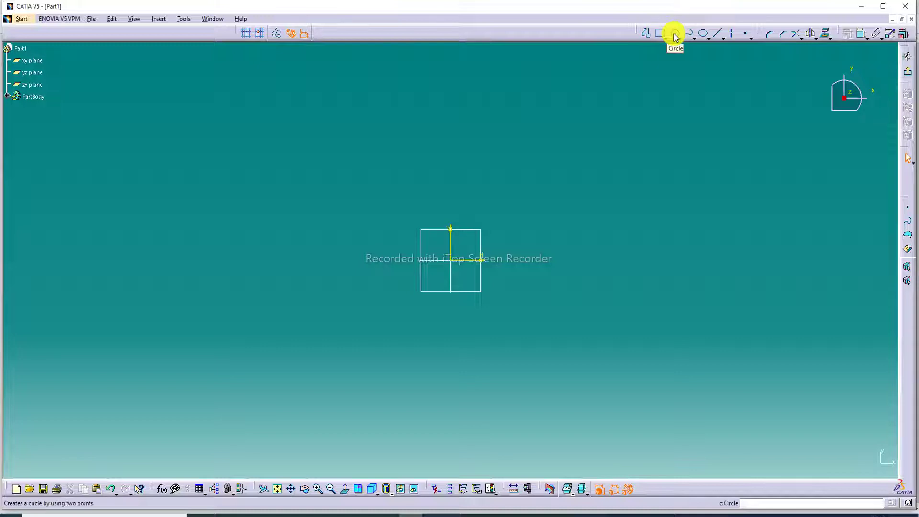
pyautogui.click(667, 34)
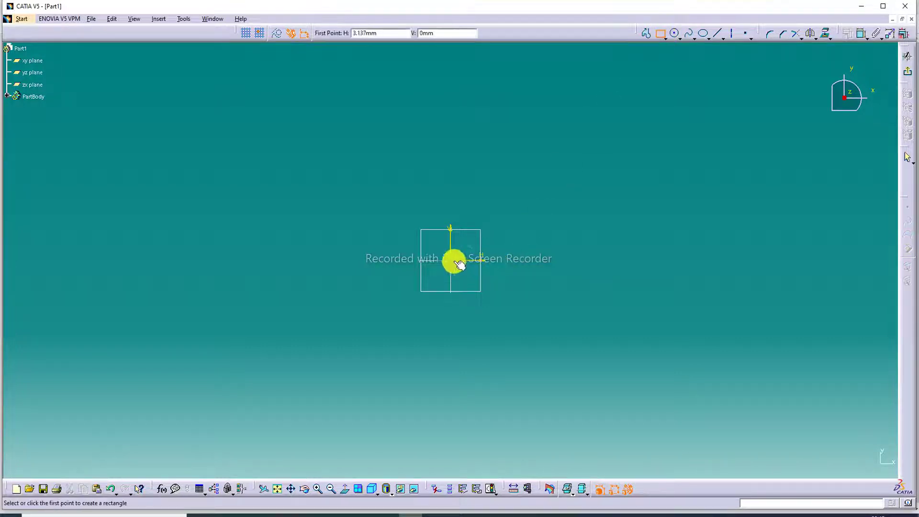
pyautogui.click(450, 260)
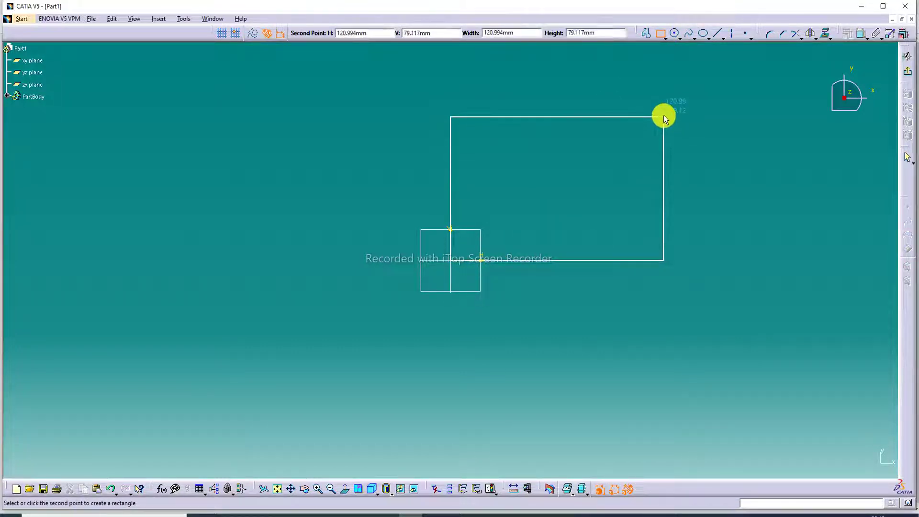
pyautogui.click(664, 116)
pyautogui.click(907, 56)
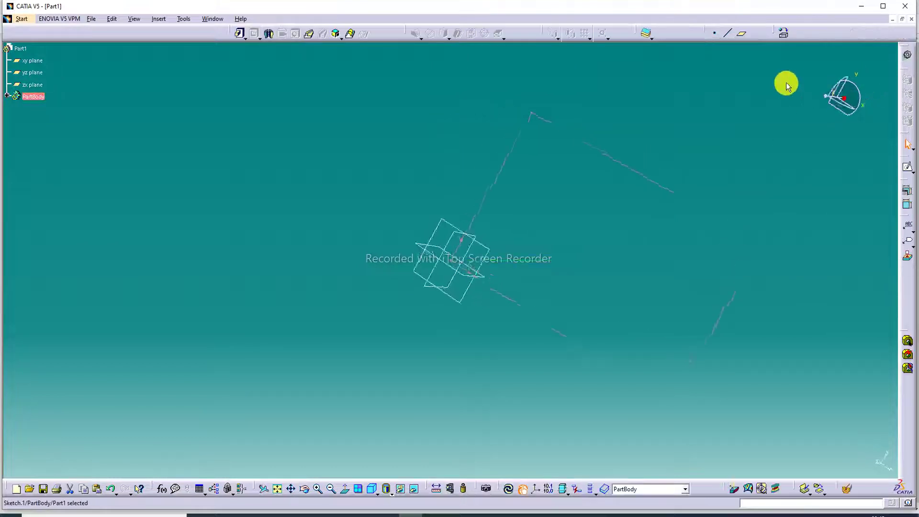
# Step: Pad the rectangle sketch to a length of 40 mm
pyautogui.click(240, 32)
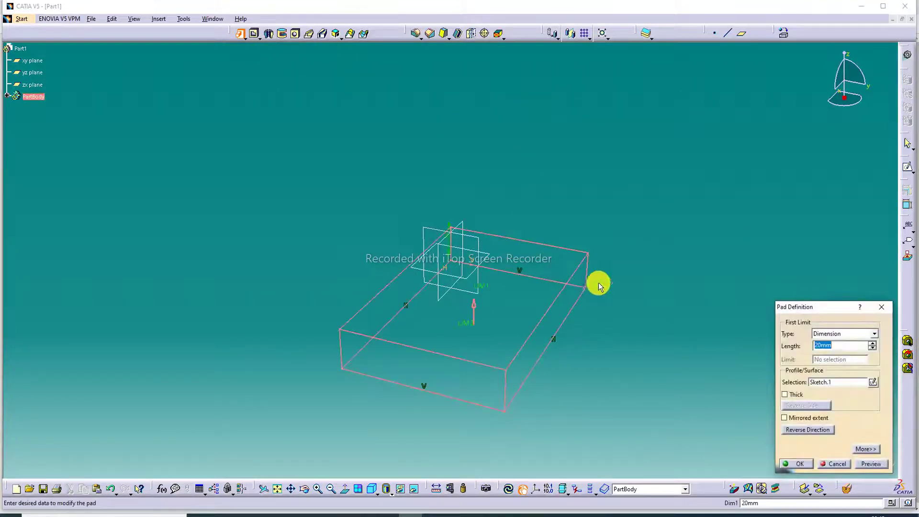
pyautogui.write('40')
pyautogui.press('Return')
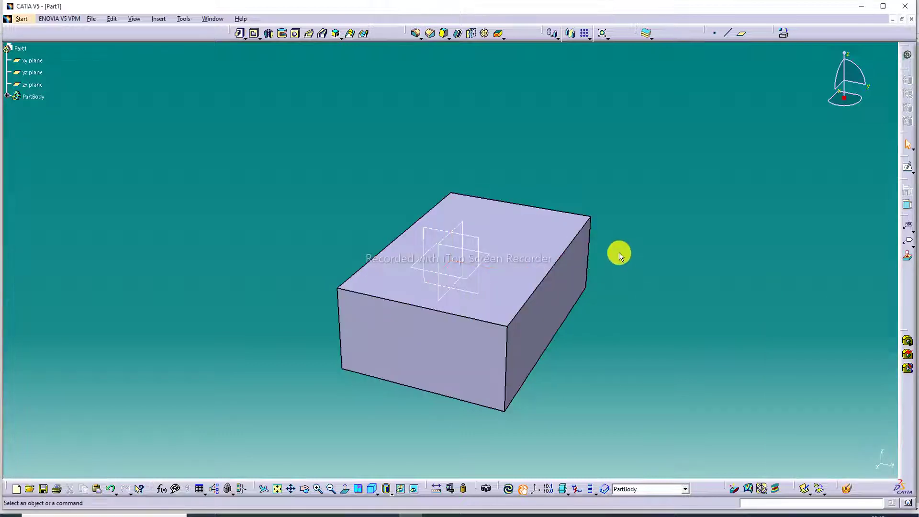
# Step: Change the pad's fill color to blue in its graphic properties
pyautogui.click(9, 97)
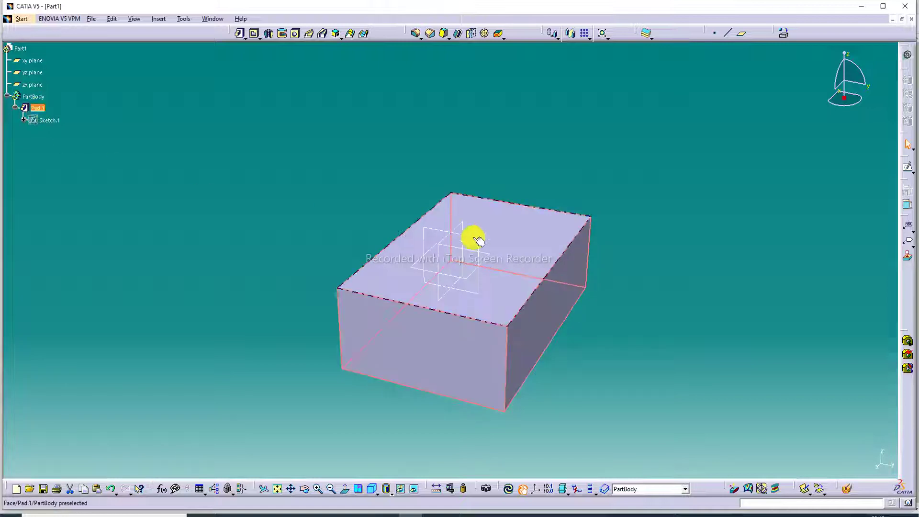
pyautogui.rightClick(43, 108)
pyautogui.click(96, 151)
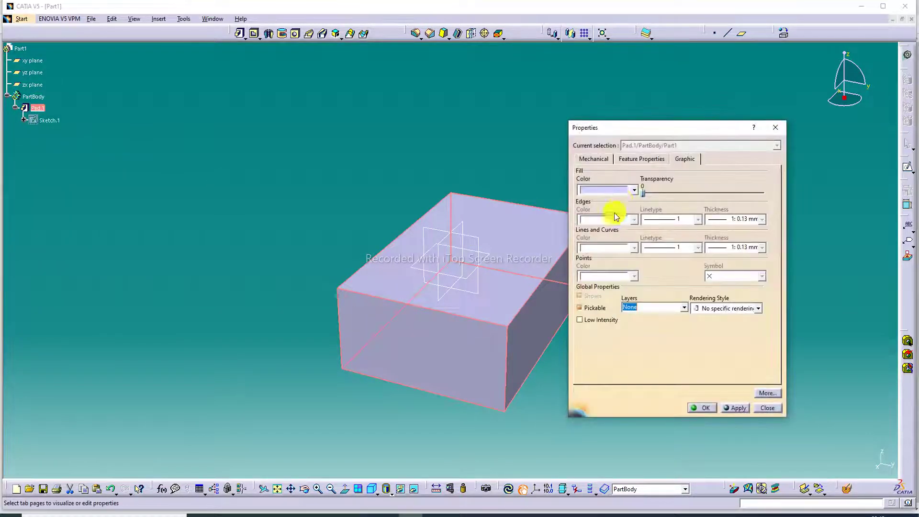
pyautogui.click(632, 190)
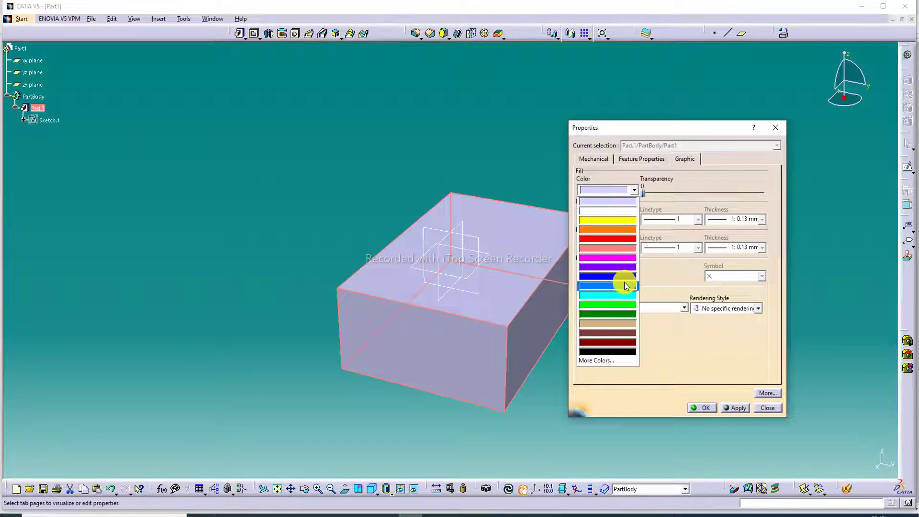
pyautogui.click(624, 277)
pyautogui.click(702, 408)
pyautogui.click(696, 368)
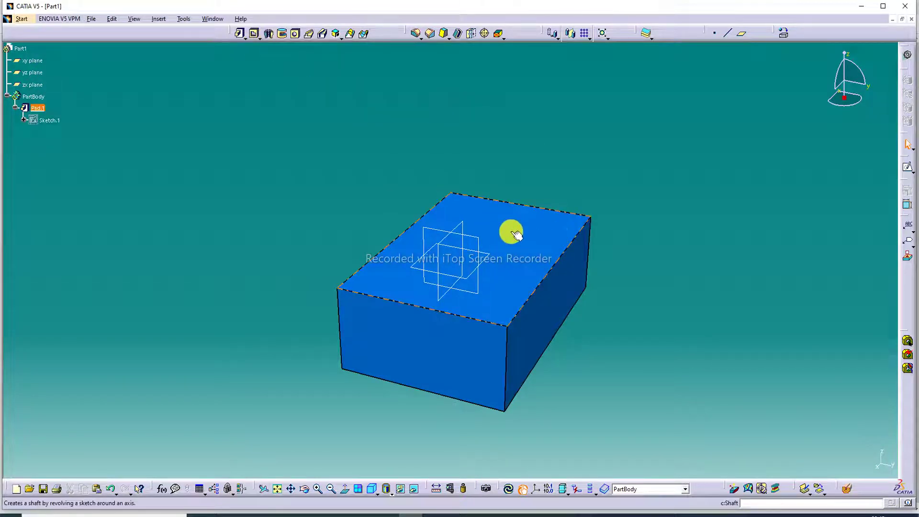
# Step: Place a blind hole on the block's top face and set its depth to 14 mm
pyautogui.click(297, 34)
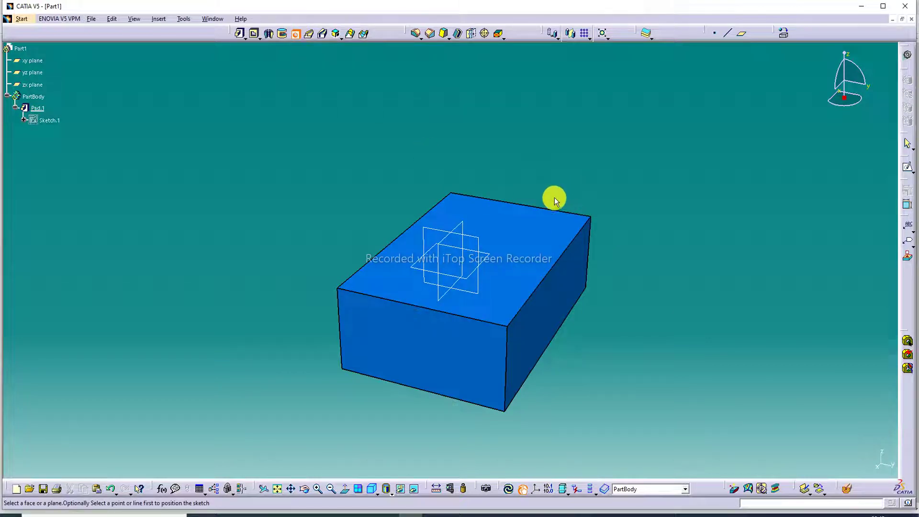
pyautogui.click(514, 237)
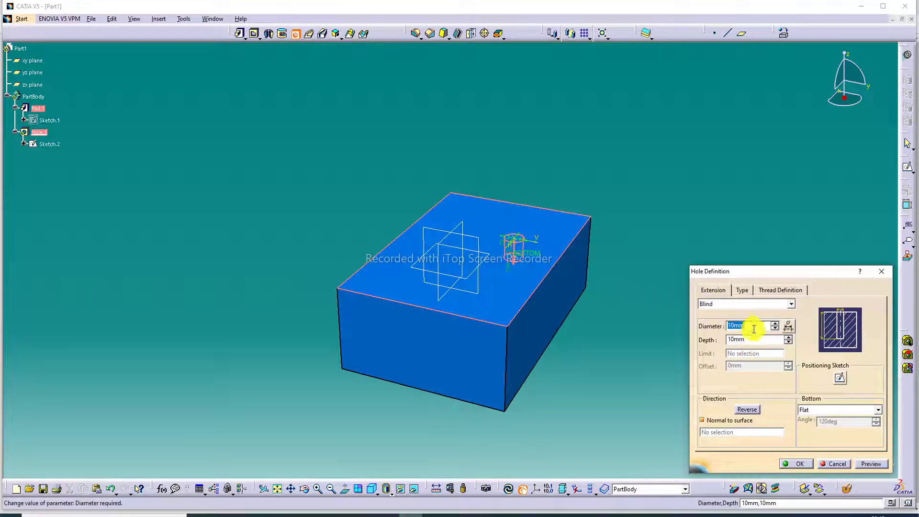
pyautogui.click(788, 337)
pyautogui.click(788, 337)
pyautogui.click(789, 337)
pyautogui.click(789, 337)
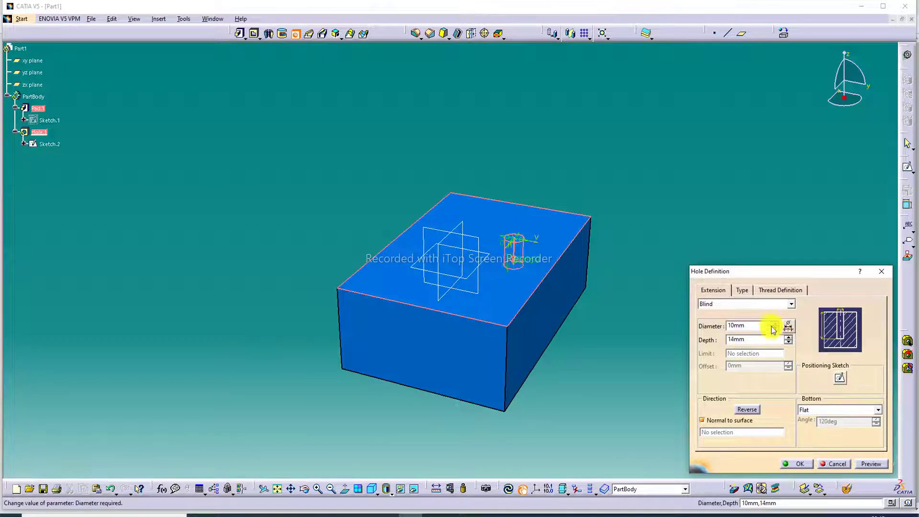
# Step: Increase the hole's diameter to 19 mm
pyautogui.click(775, 324)
pyautogui.click(776, 324)
pyautogui.click(776, 324)
pyautogui.click(776, 324)
pyautogui.click(776, 325)
pyautogui.click(776, 325)
pyautogui.click(776, 324)
pyautogui.click(776, 324)
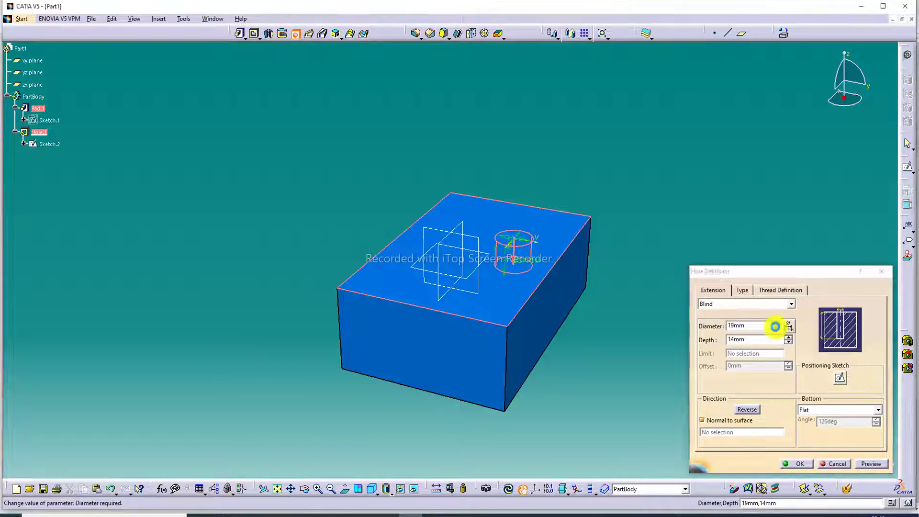
# Step: Set the hole's depth to 25 mm and its diameter to 20 mm, and create the hole
pyautogui.click(788, 337)
pyautogui.click(788, 337)
pyautogui.click(789, 337)
pyautogui.click(789, 337)
pyautogui.click(789, 337)
pyautogui.click(787, 338)
pyautogui.click(787, 338)
pyautogui.click(788, 338)
pyautogui.click(788, 338)
pyautogui.click(787, 338)
pyautogui.click(787, 338)
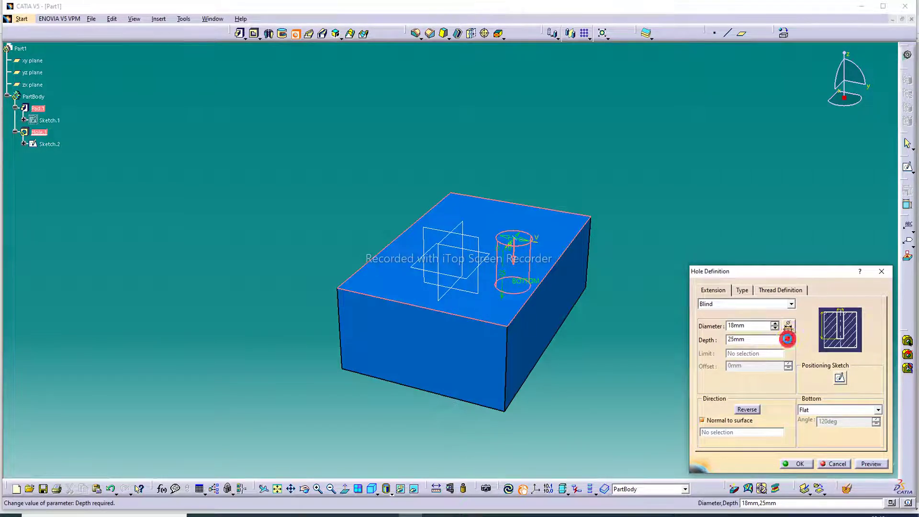
pyautogui.click(775, 324)
pyautogui.click(775, 323)
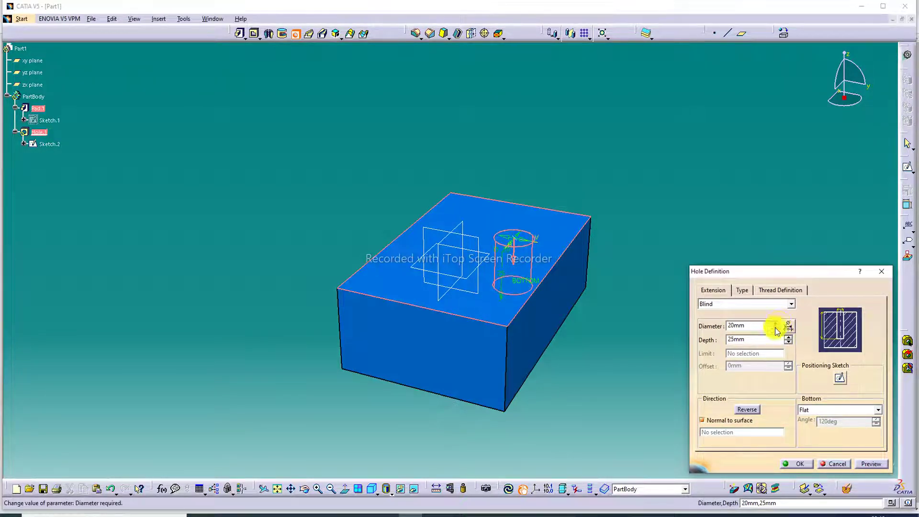
pyautogui.click(797, 464)
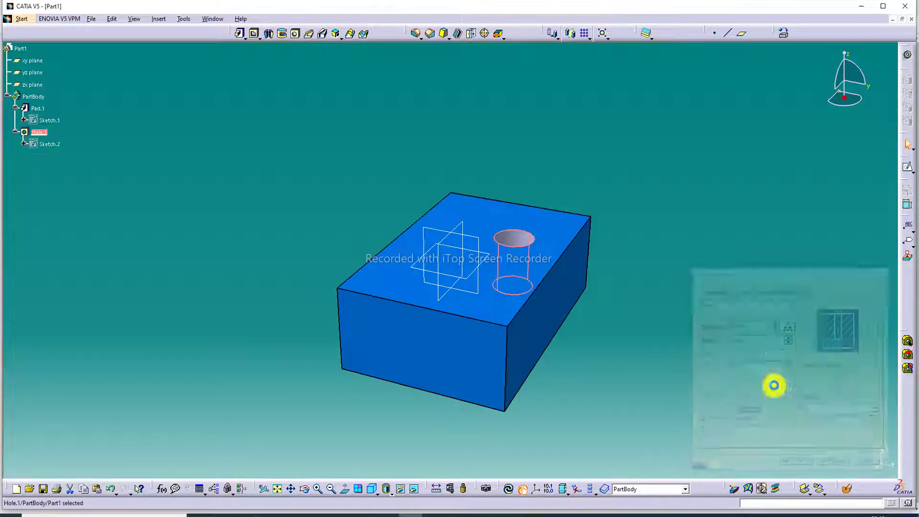
# Step: Start a Thread/Tap feature with the hole's cylindrical wall as lateral face and the block's top face as limit face
pyautogui.moveTo(596, 179); pyautogui.dragTo(455, 327, button='middle')
pyautogui.scroll(1, 455, 326)
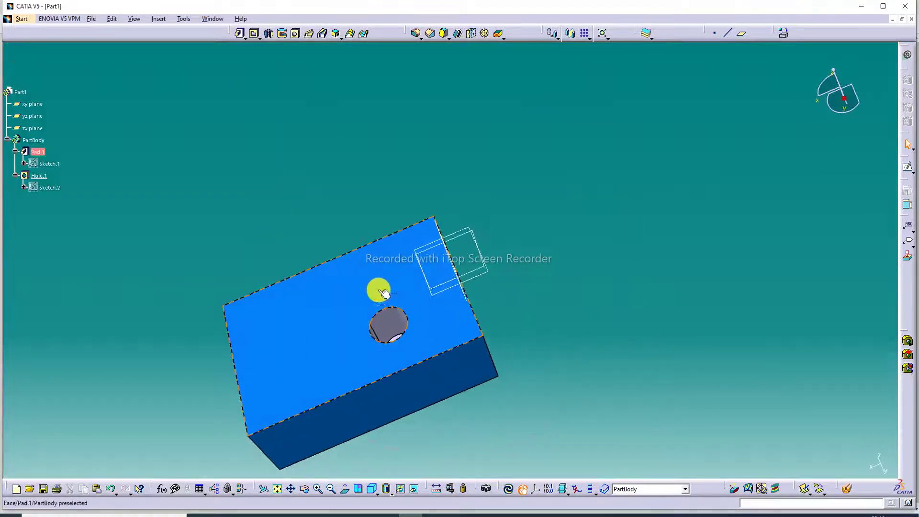
pyautogui.click(487, 33)
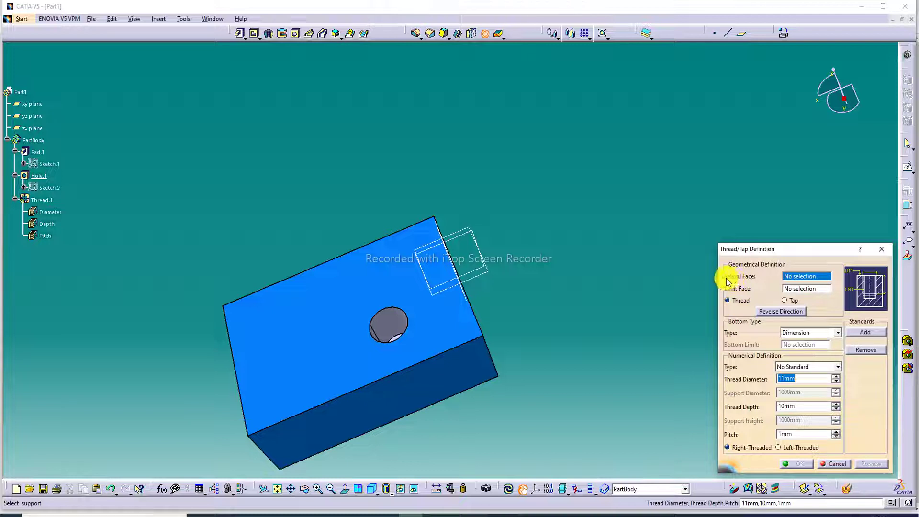
pyautogui.click(393, 323)
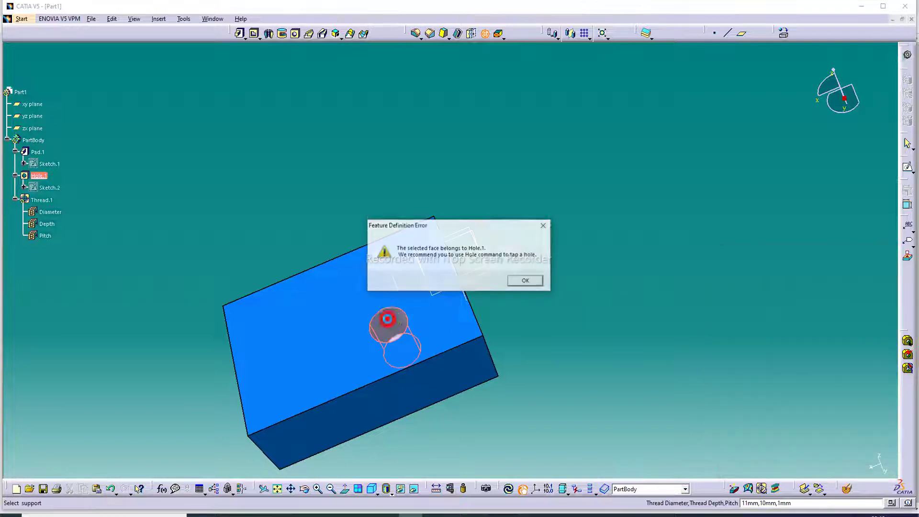
pyautogui.click(524, 281)
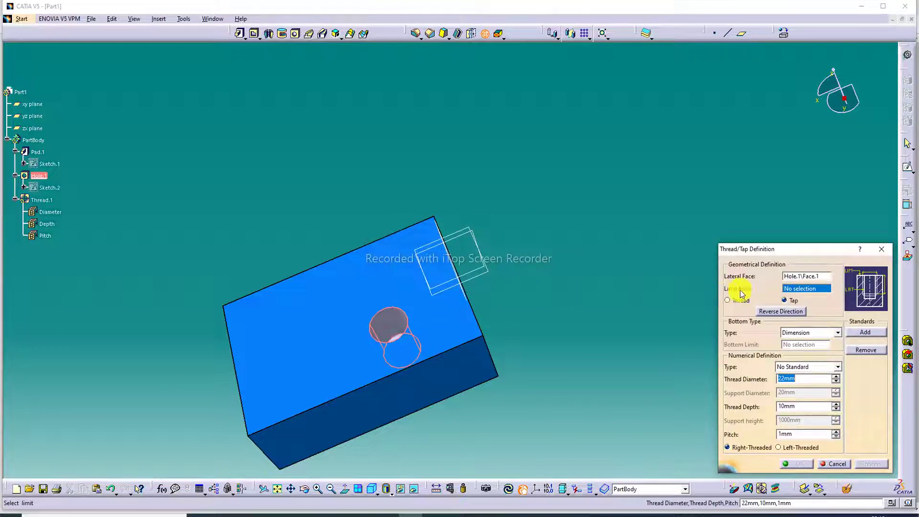
pyautogui.click(316, 313)
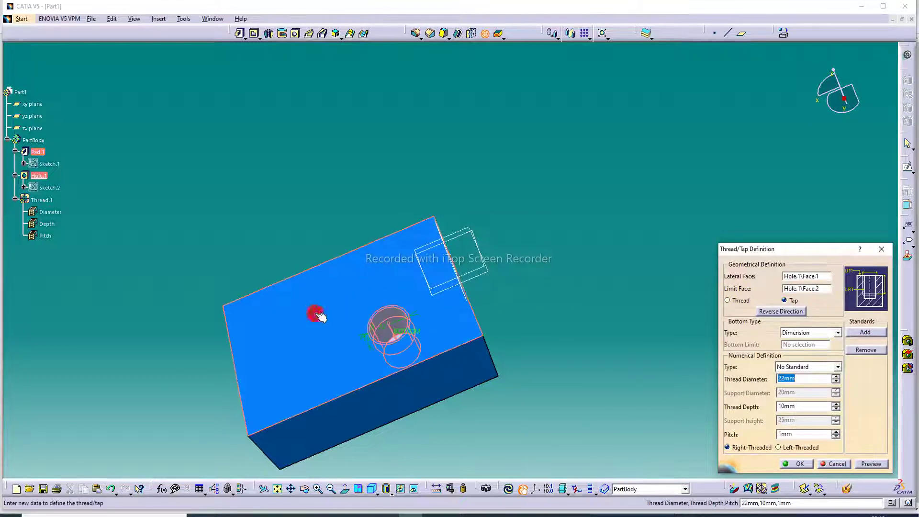
# Step: Compare the Thread and Tap options for the hole and choose Thread
pyautogui.moveTo(385, 364); pyautogui.dragTo(369, 273, button='middle')
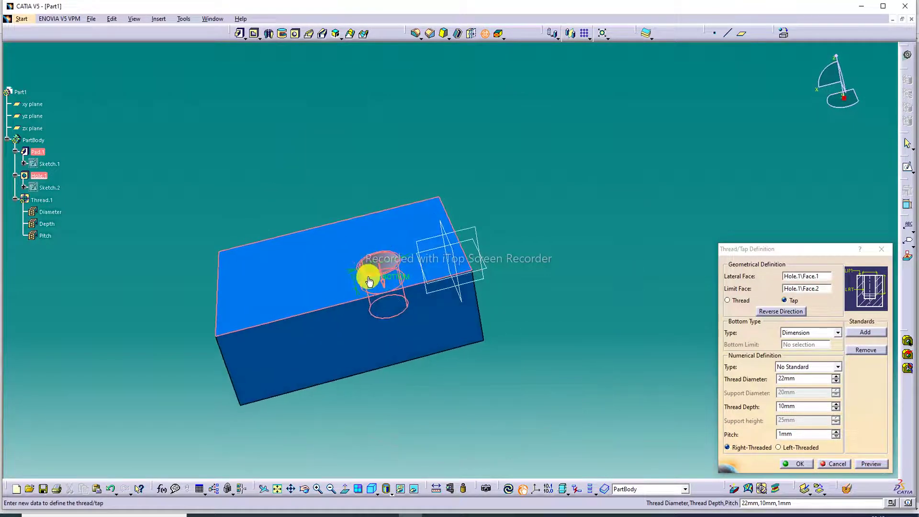
pyautogui.click(737, 301)
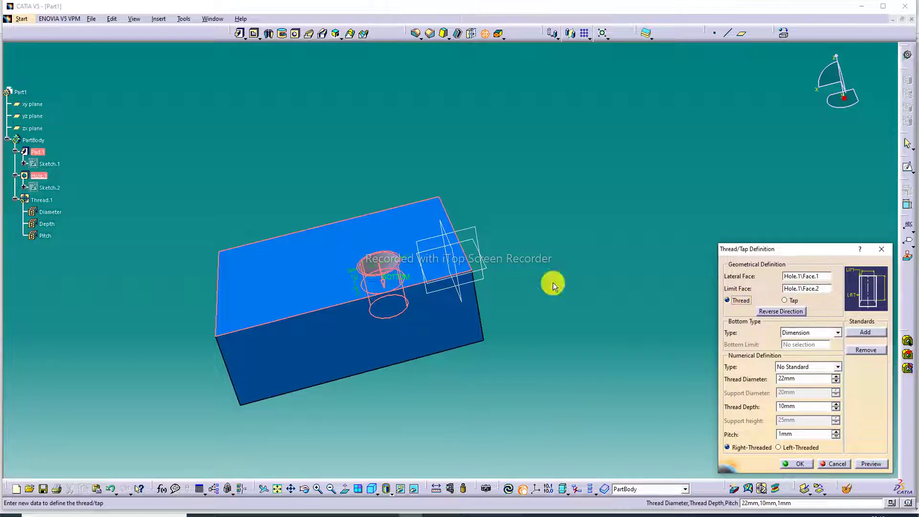
pyautogui.click(786, 301)
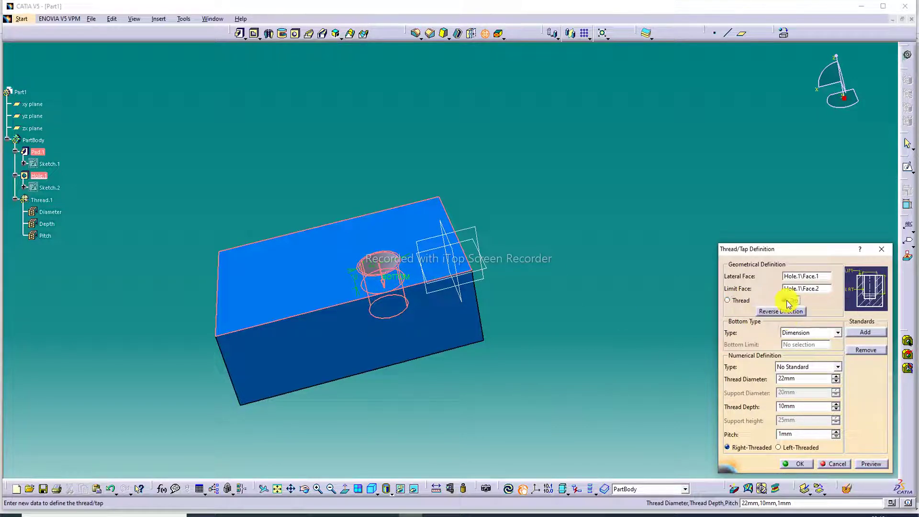
pyautogui.click(729, 300)
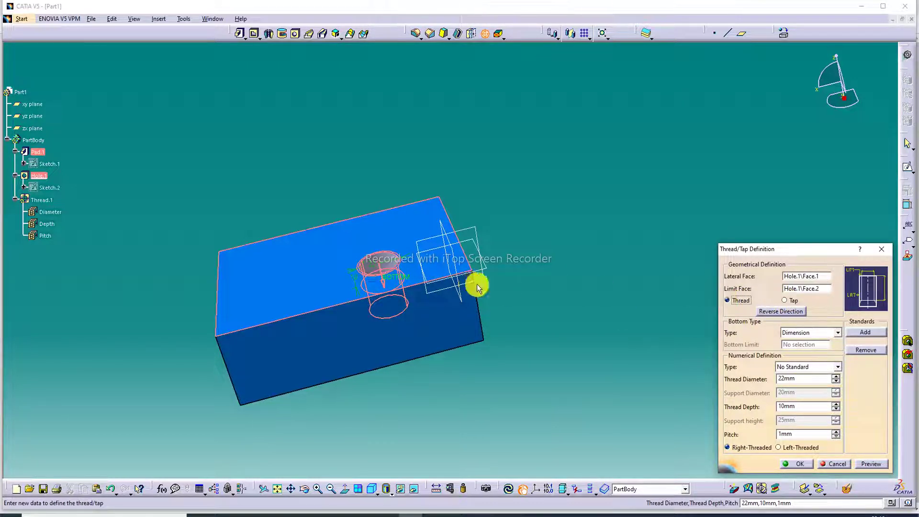
pyautogui.click(786, 301)
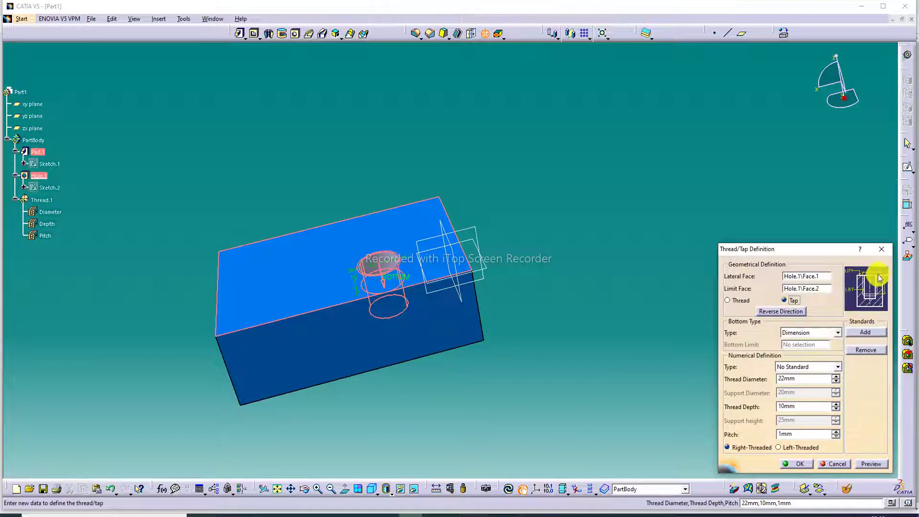
pyautogui.click(733, 302)
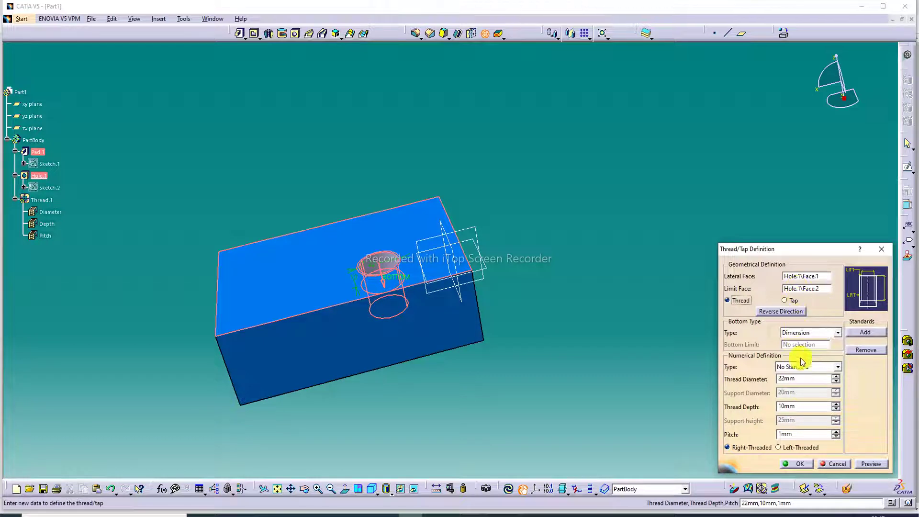
# Step: Review the bottom type options and select Dimension for the thread
pyautogui.click(829, 336)
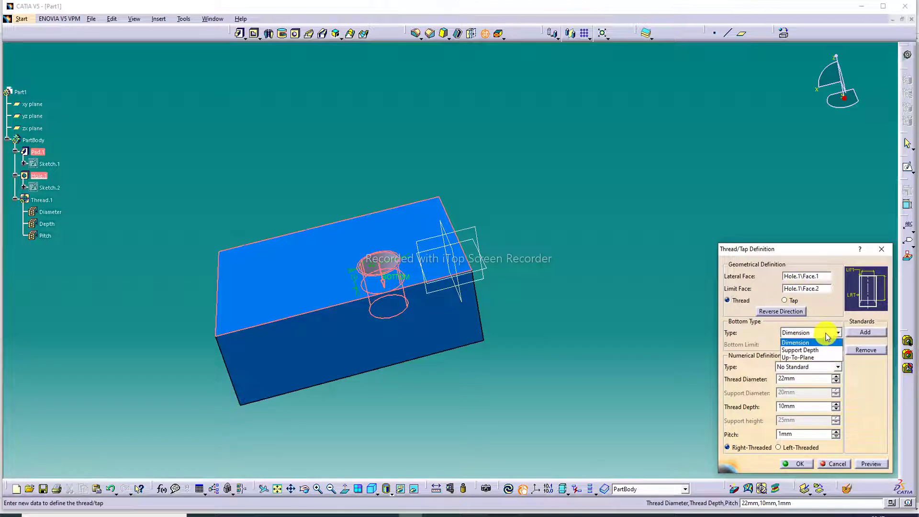
pyautogui.click(826, 334)
pyautogui.click(825, 334)
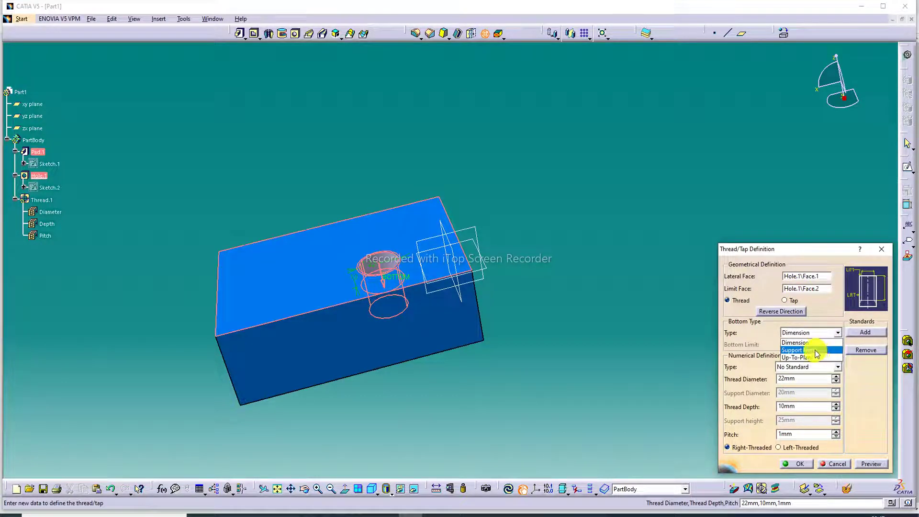
pyautogui.click(816, 341)
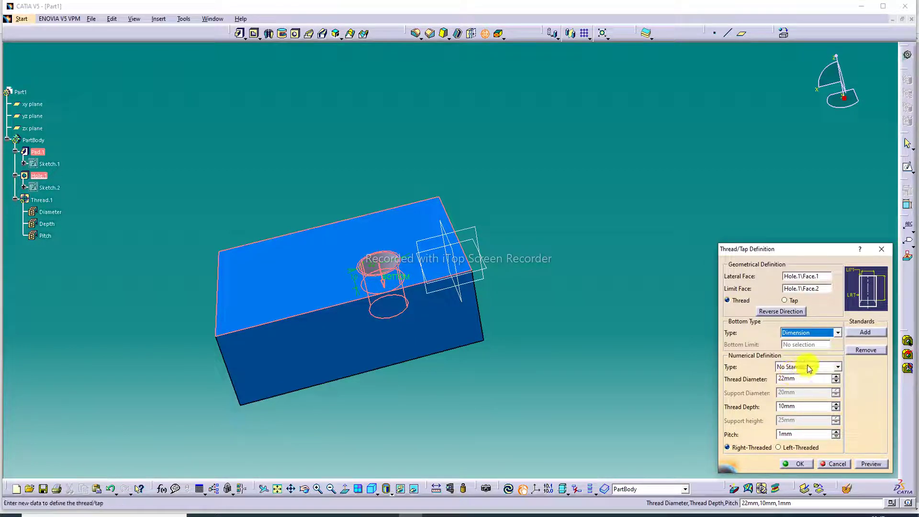
# Step: Set the thread's diameter to 25 mm, its depth to 12 mm and its pitch to 5 mm
pyautogui.click(836, 377)
pyautogui.click(836, 378)
pyautogui.click(836, 376)
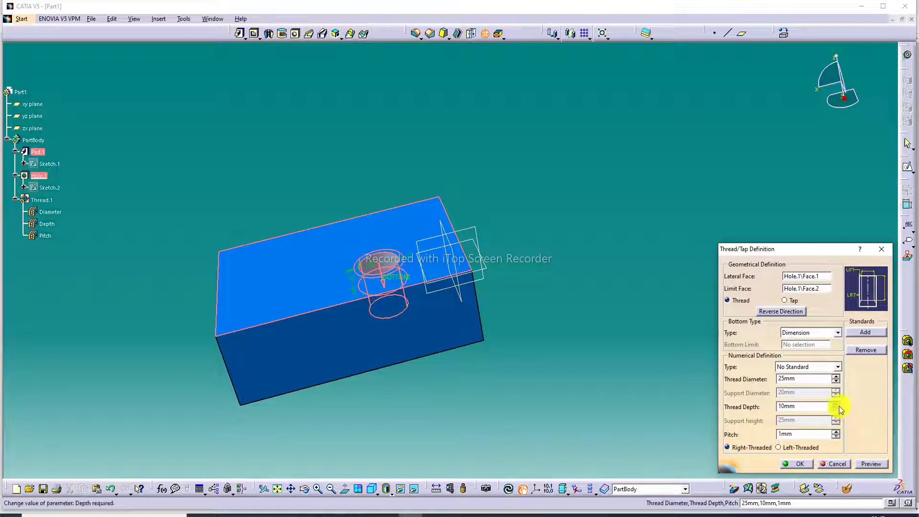
pyautogui.click(836, 404)
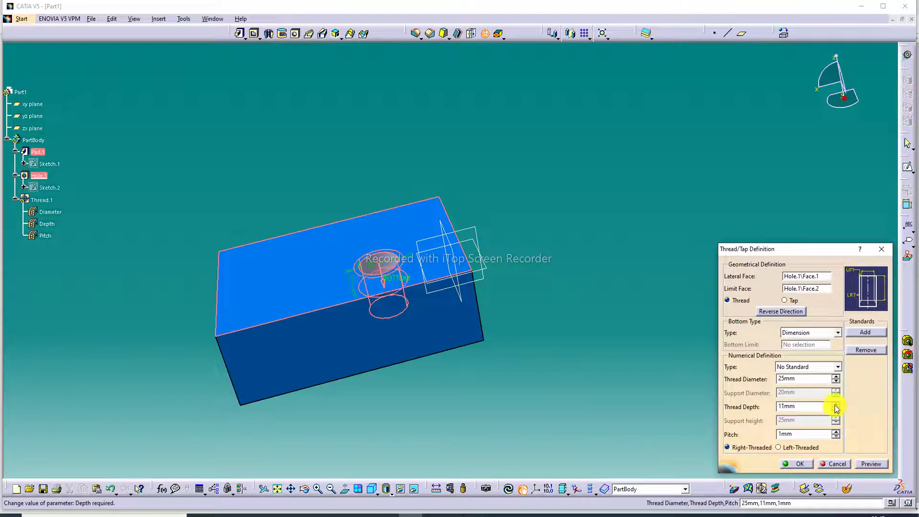
pyautogui.click(836, 404)
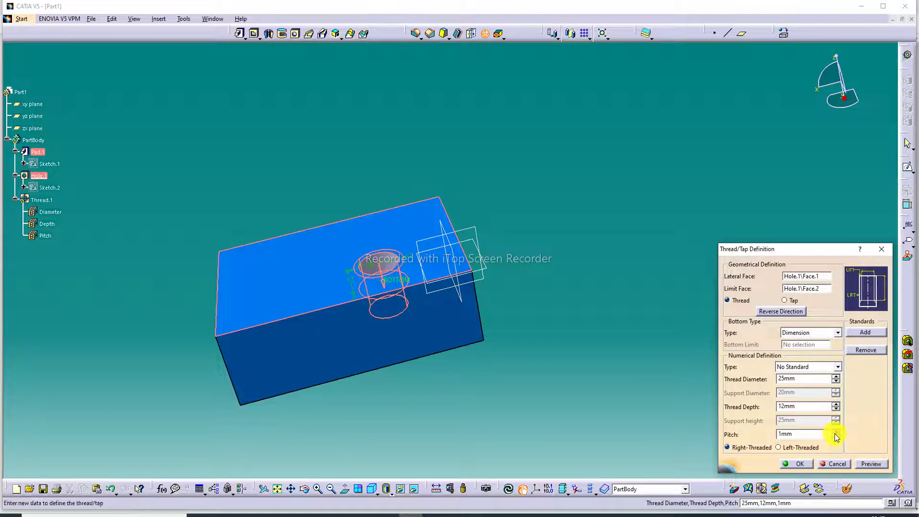
pyautogui.click(836, 432)
pyautogui.click(836, 432)
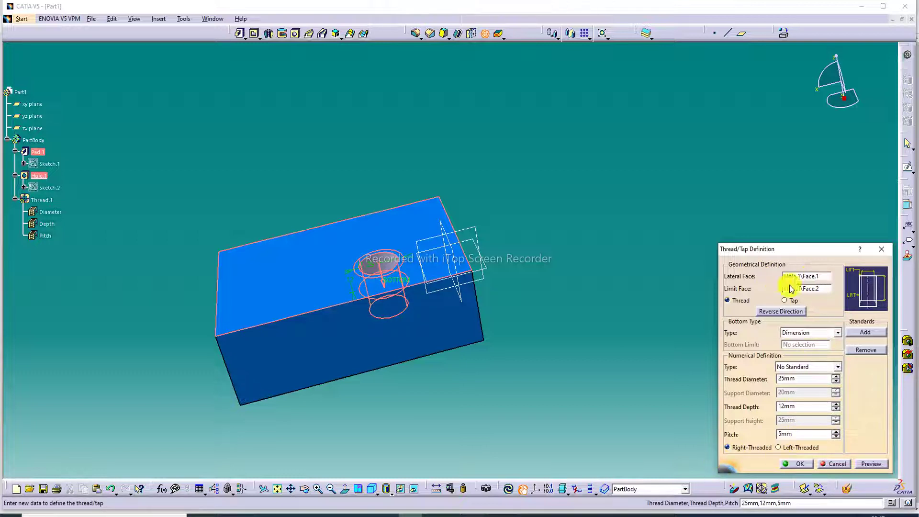
# Step: Try to preview and create the hole's thread with the 25 mm diameter
pyautogui.click(864, 464)
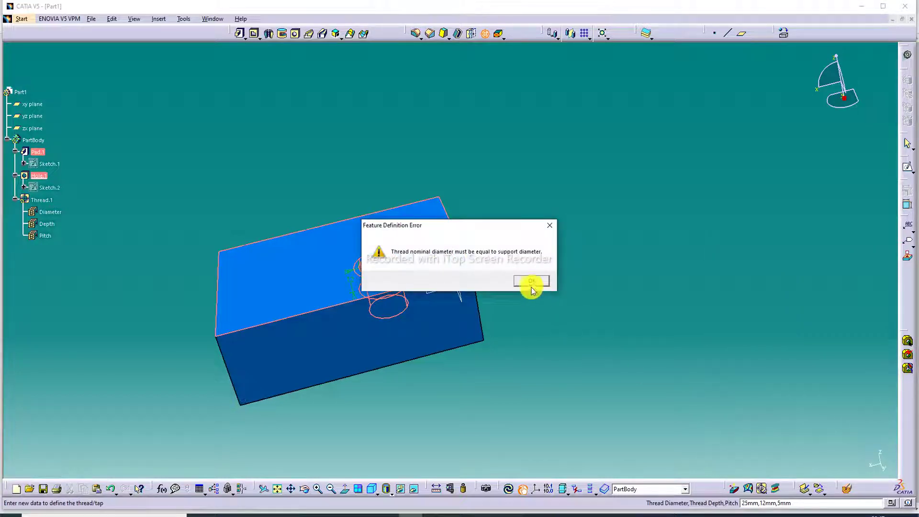
pyautogui.click(531, 283)
pyautogui.click(794, 456)
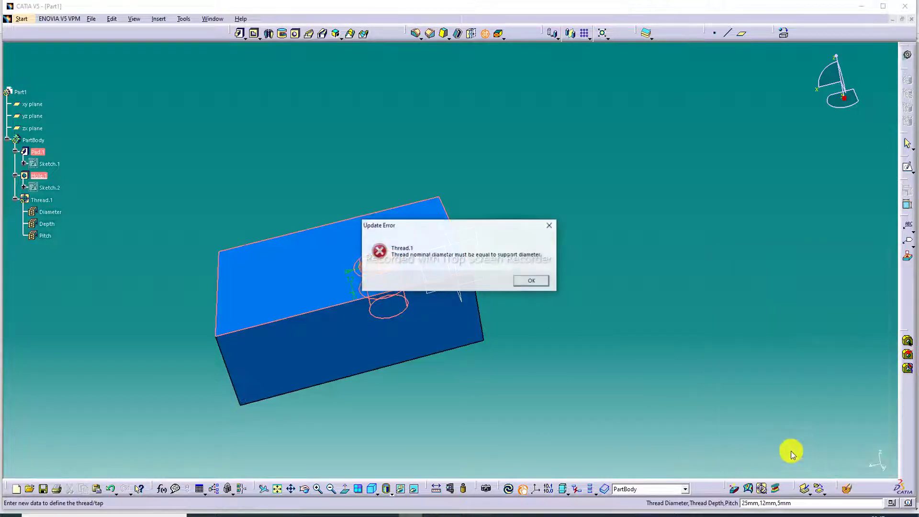
pyautogui.click(532, 283)
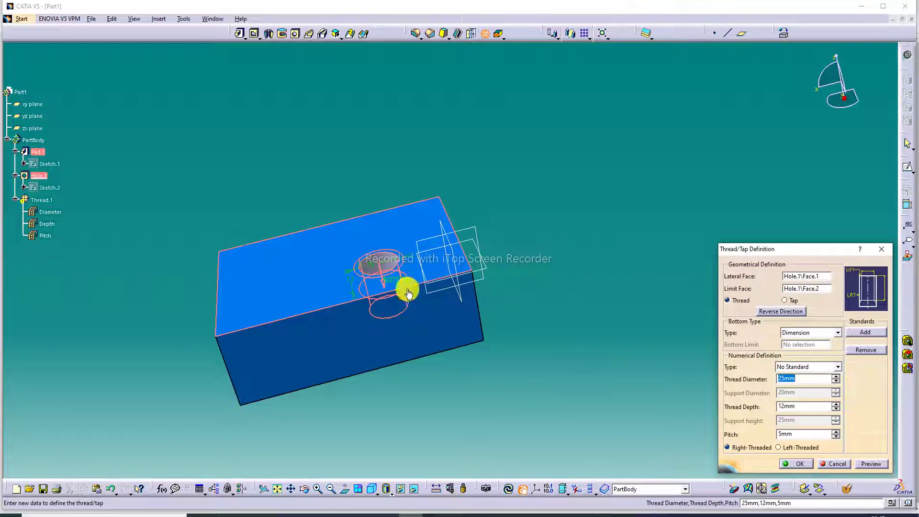
# Step: Set the thread diameter to 22 mm, switch the feature from Thread to Tap, and create it
pyautogui.click(836, 381)
pyautogui.click(836, 381)
pyautogui.click(835, 381)
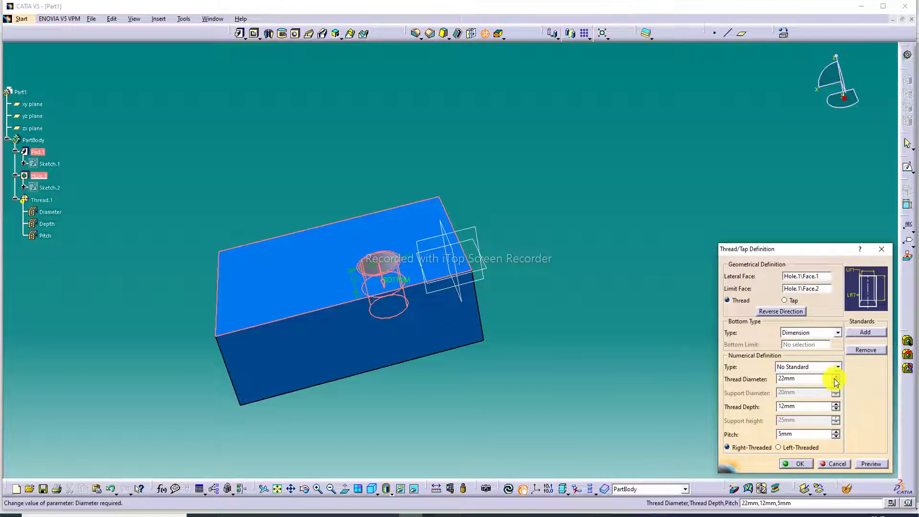
pyautogui.click(784, 300)
pyautogui.click(792, 463)
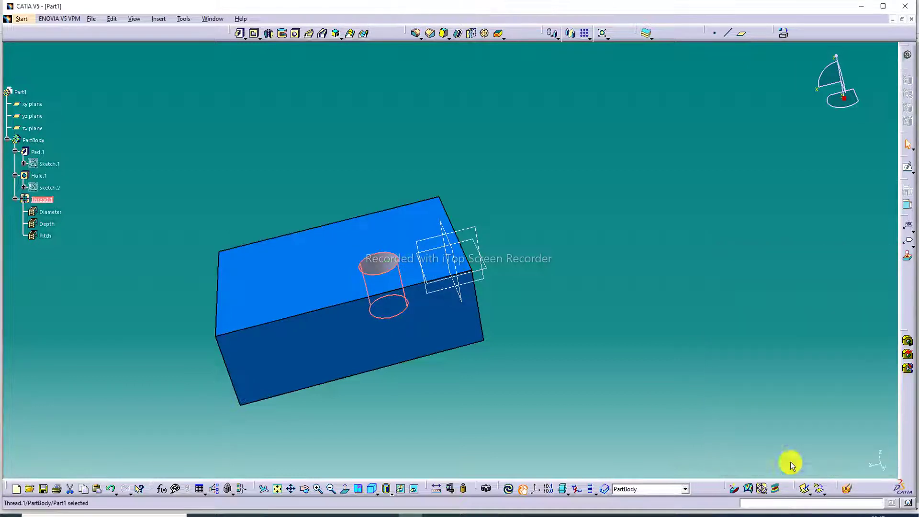
# Step: Create a second flat-bottomed blind hole, 20 mm in diameter and 25 mm deep, on the block's top face diagonally across from the first
pyautogui.click(616, 345)
pyautogui.moveTo(532, 232); pyautogui.dragTo(507, 377, button='middle')
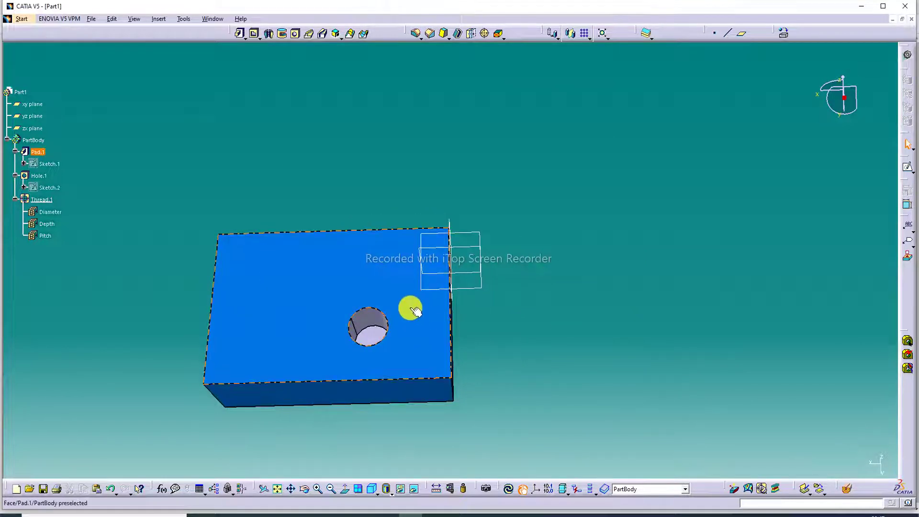
pyautogui.click(295, 33)
pyautogui.click(283, 276)
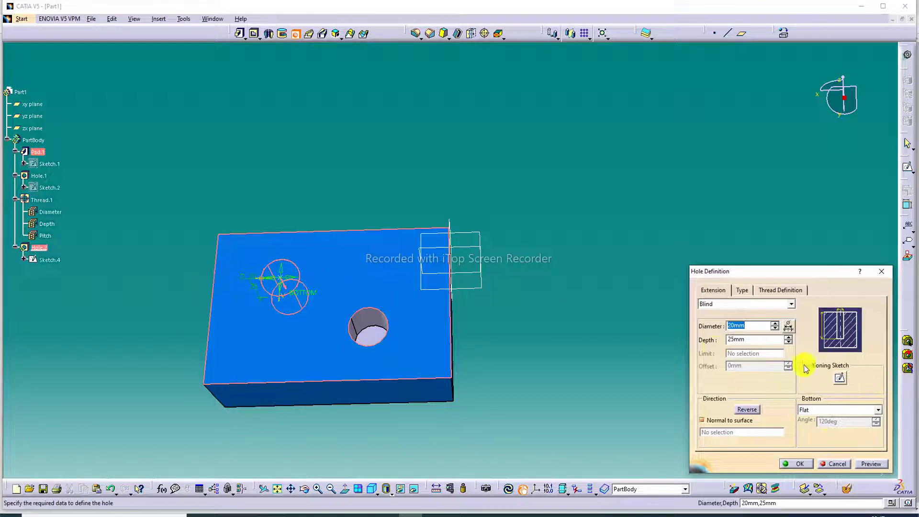
pyautogui.click(802, 464)
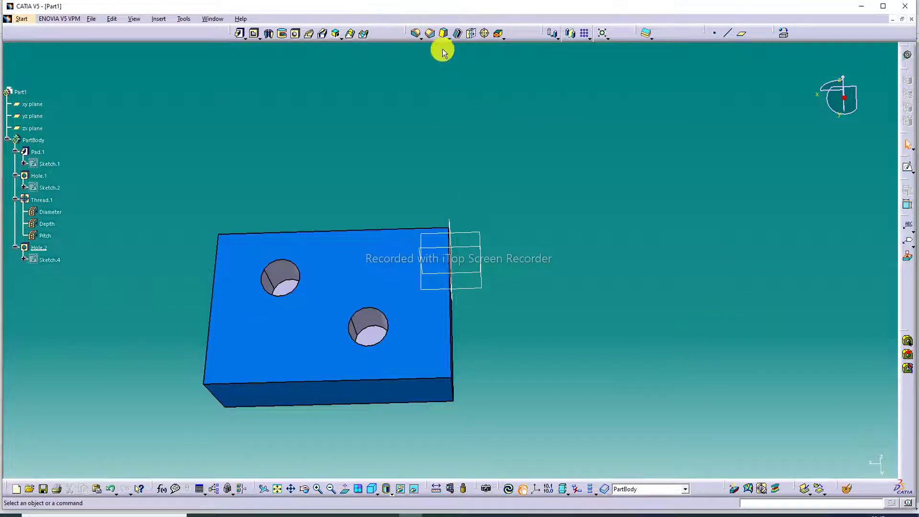
# Step: Add a 22 mm Tap, 12 mm deep with 5 mm pitch, to the second hole's wall, using the block's top face as limit
pyautogui.click(485, 33)
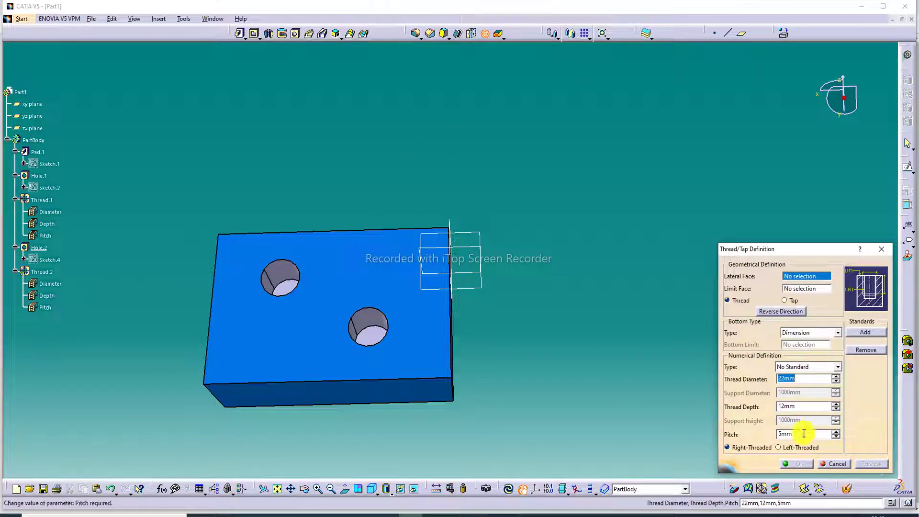
pyautogui.click(291, 276)
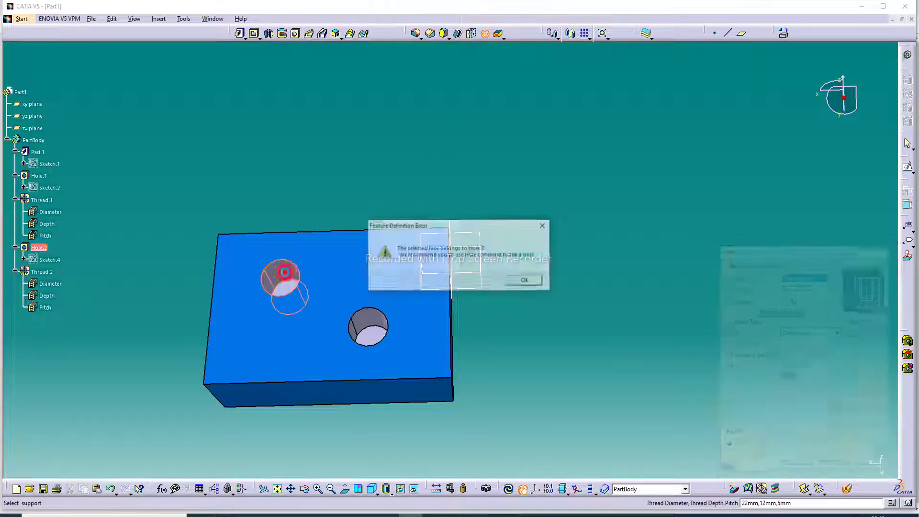
pyautogui.click(527, 281)
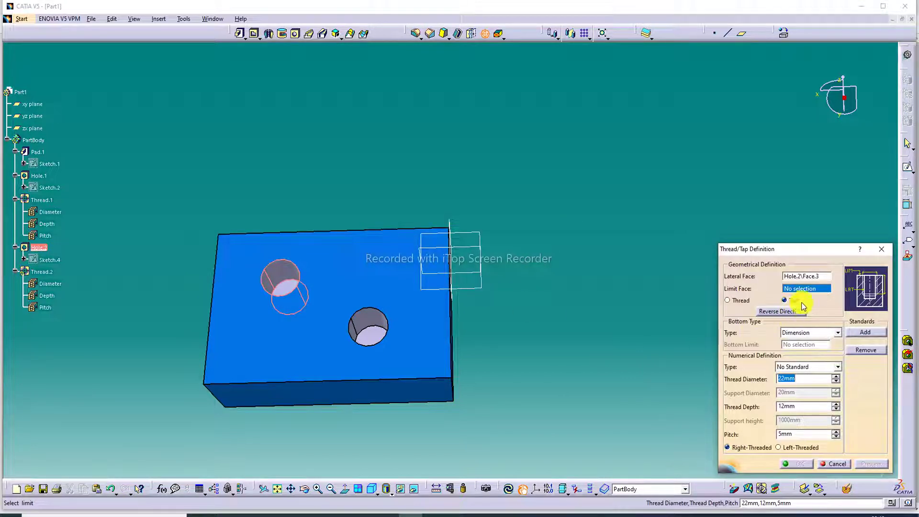
pyautogui.click(308, 338)
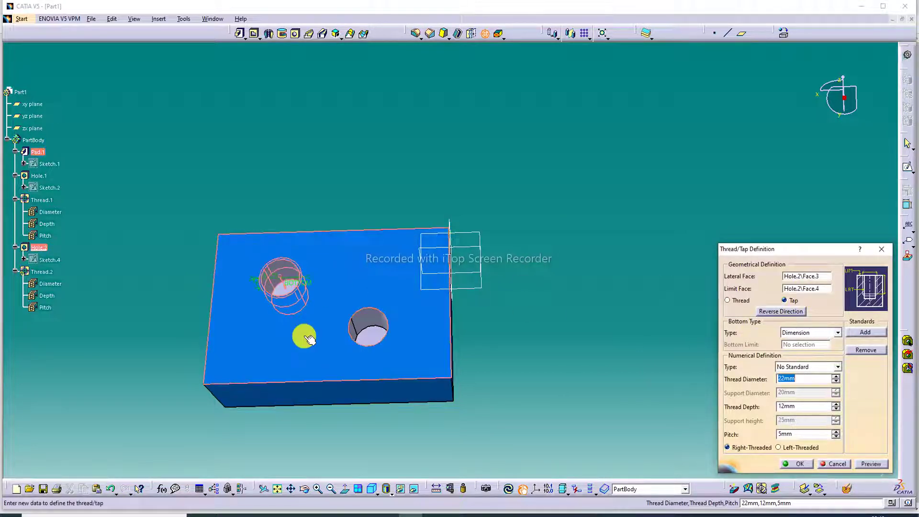
pyautogui.click(802, 464)
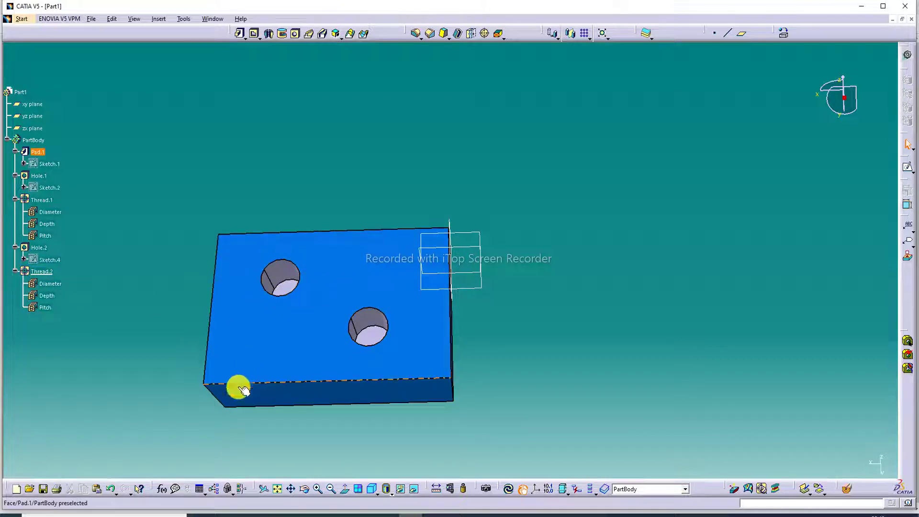
pyautogui.click(277, 489)
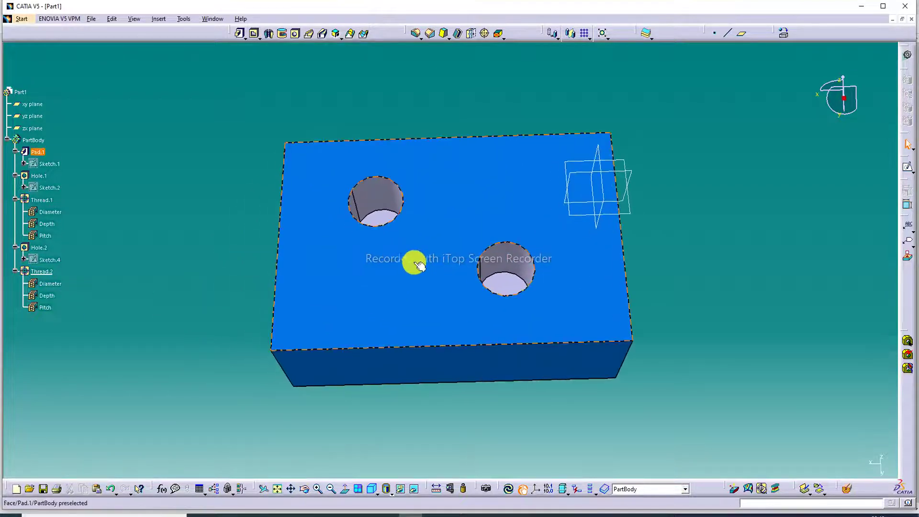
pyautogui.moveTo(454, 207); pyautogui.dragTo(353, 319, button='middle')
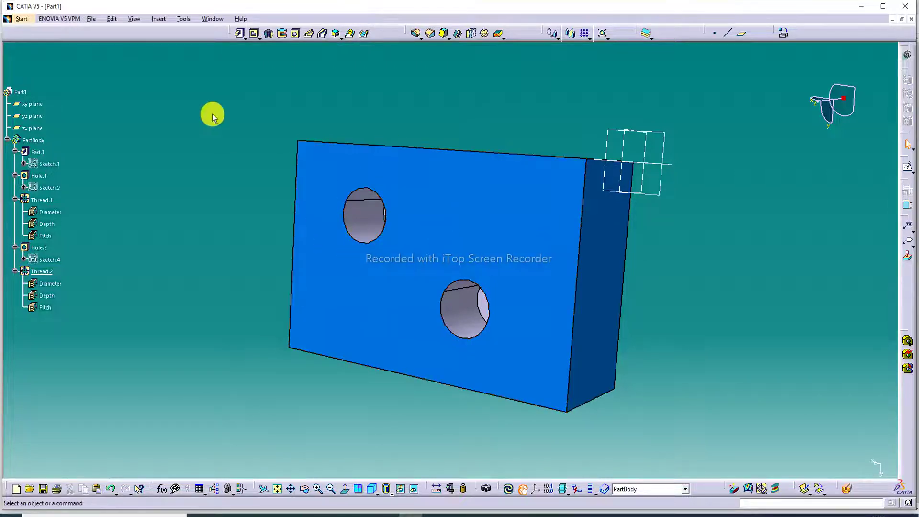
pyautogui.click(21, 19)
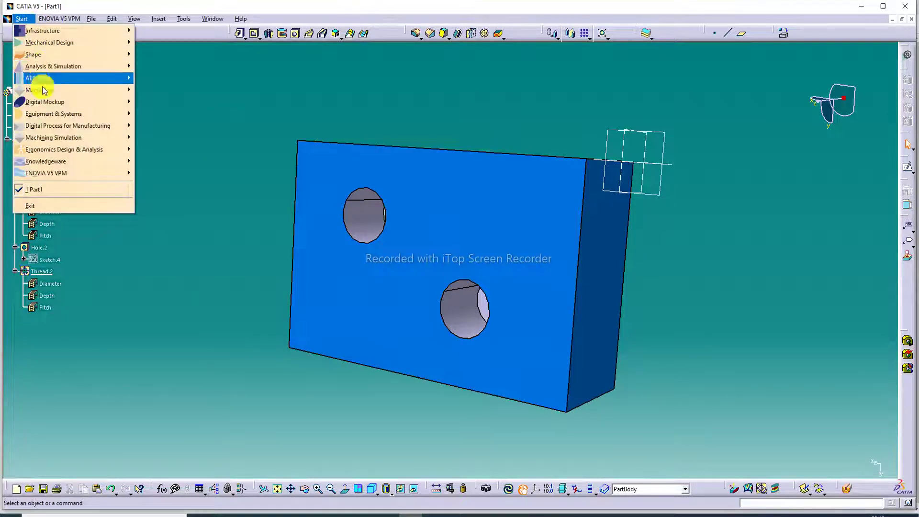
pyautogui.moveTo(57, 41)
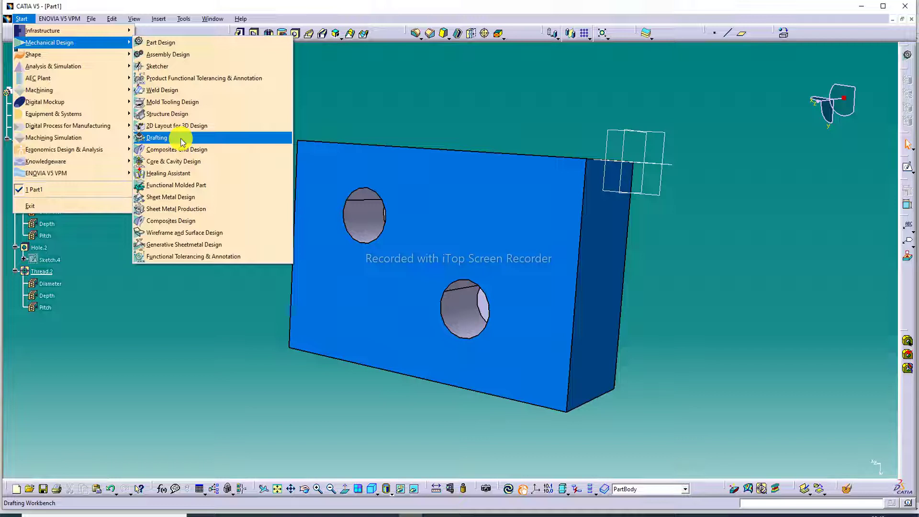
pyautogui.click(427, 91)
pyautogui.moveTo(474, 206); pyautogui.dragTo(534, 89, button='middle')
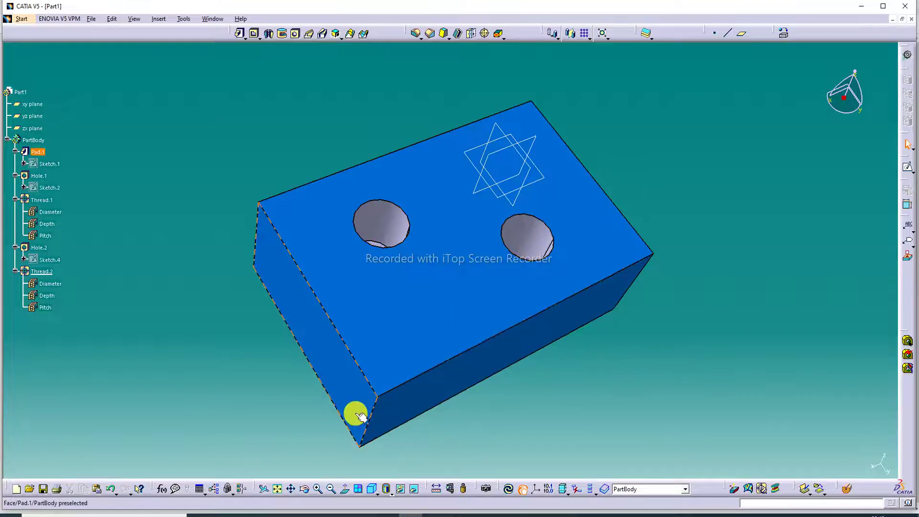
pyautogui.click(276, 489)
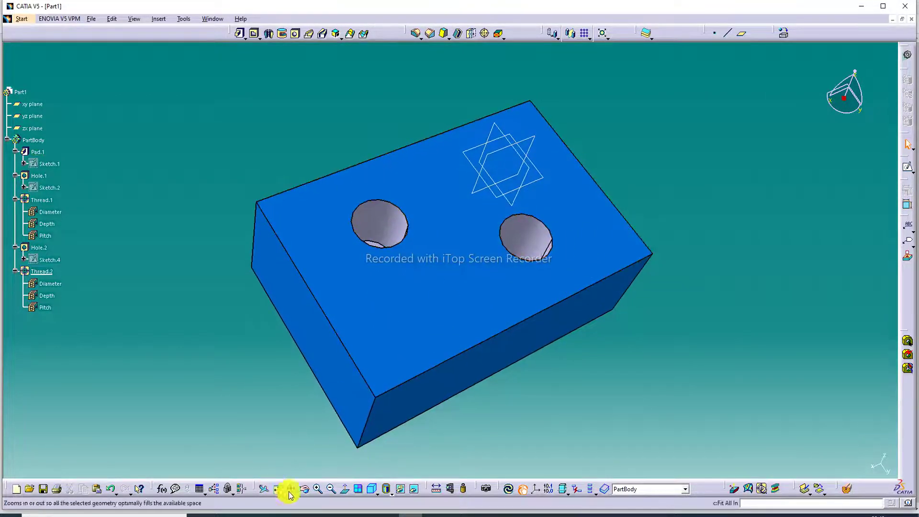